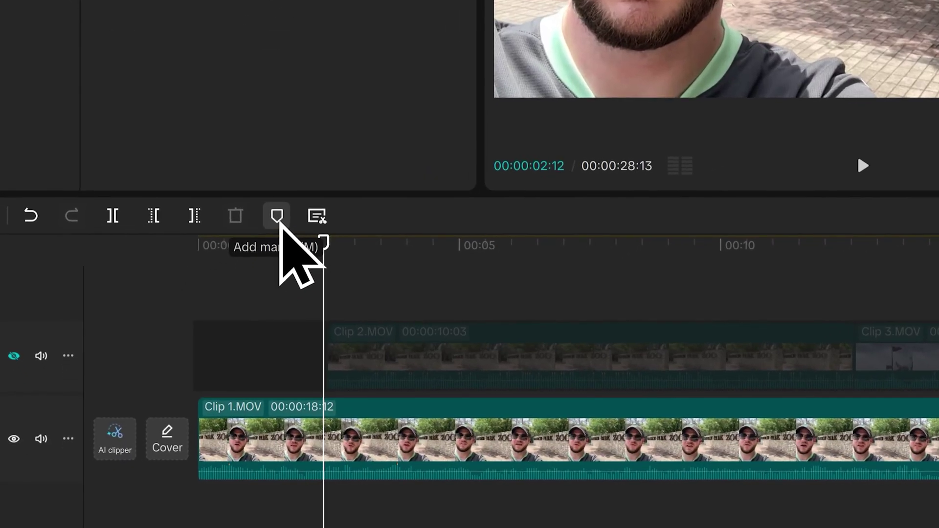
Add a marker at 00:00:02:12, where Clip 2 begins over the talking head
key("m")
left_click(280, 223)
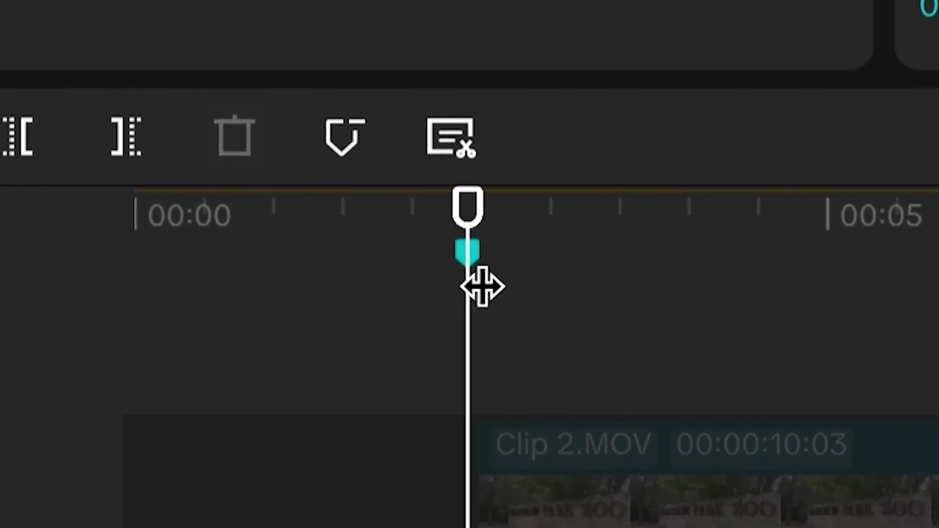
mouse_move(485, 245)
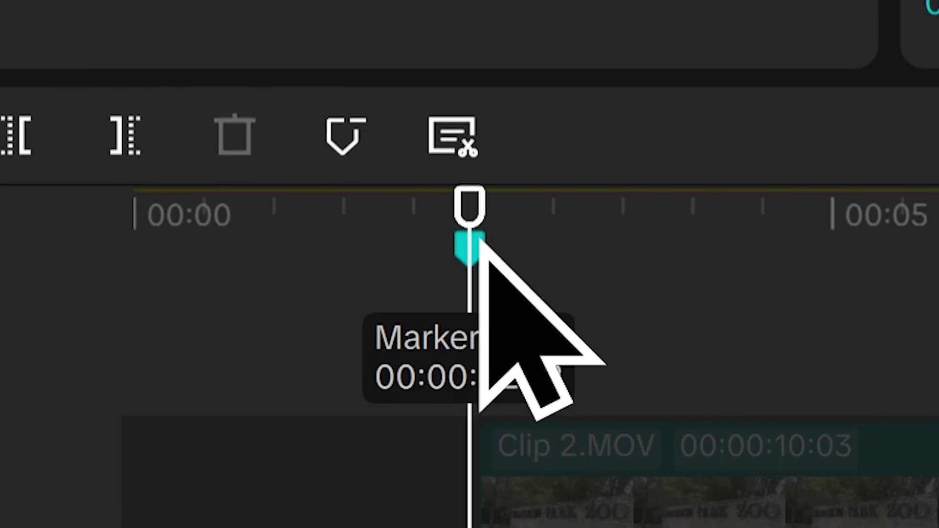
Rename the 00:00:02:12 marker to 'Cameron Park Zoo B-Roll'
double_click(482, 242)
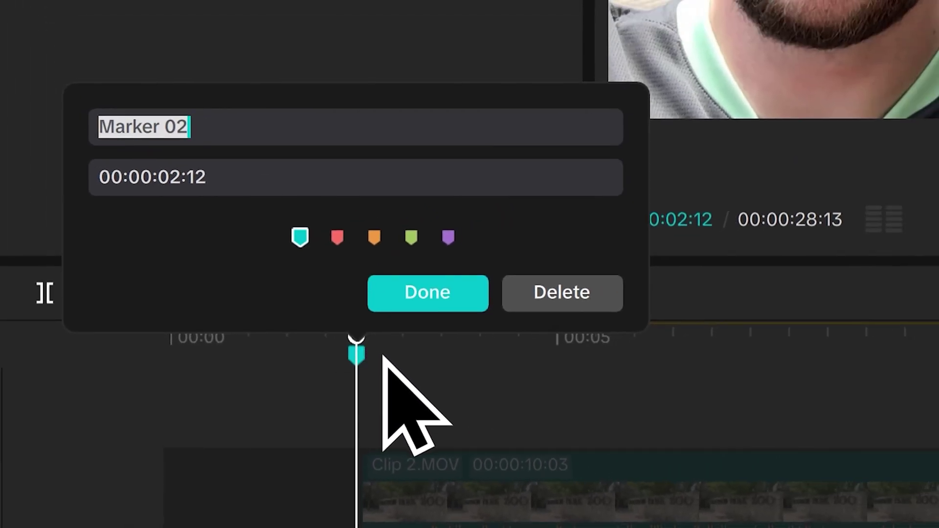
type("Cameron ")
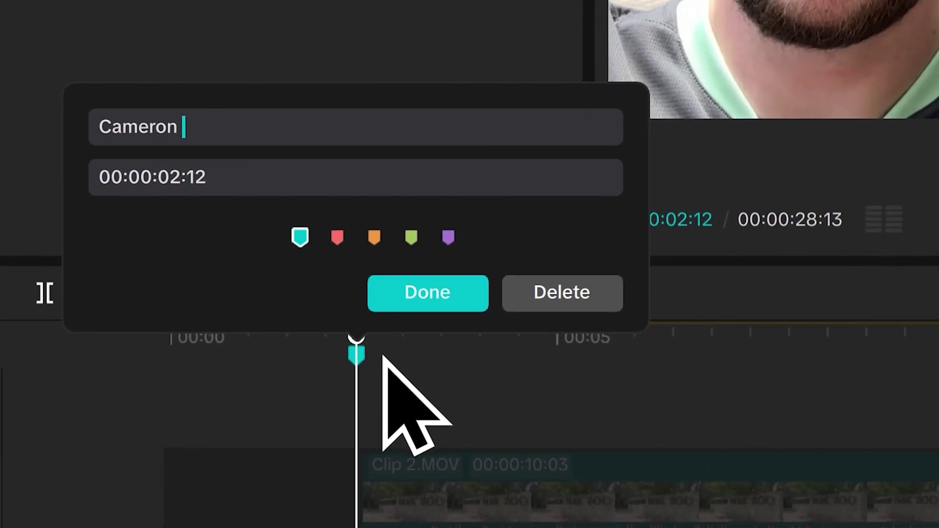
type("Park Zoo B-Roll")
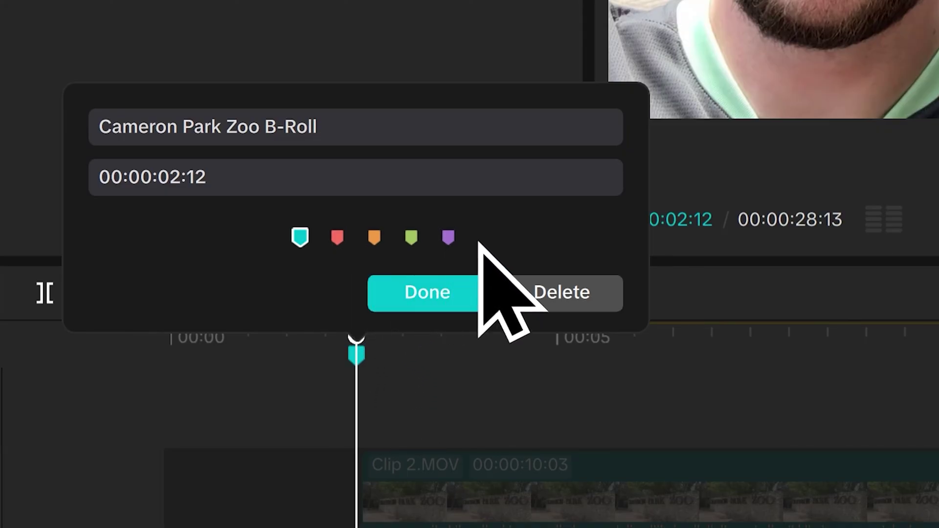
left_click(453, 300)
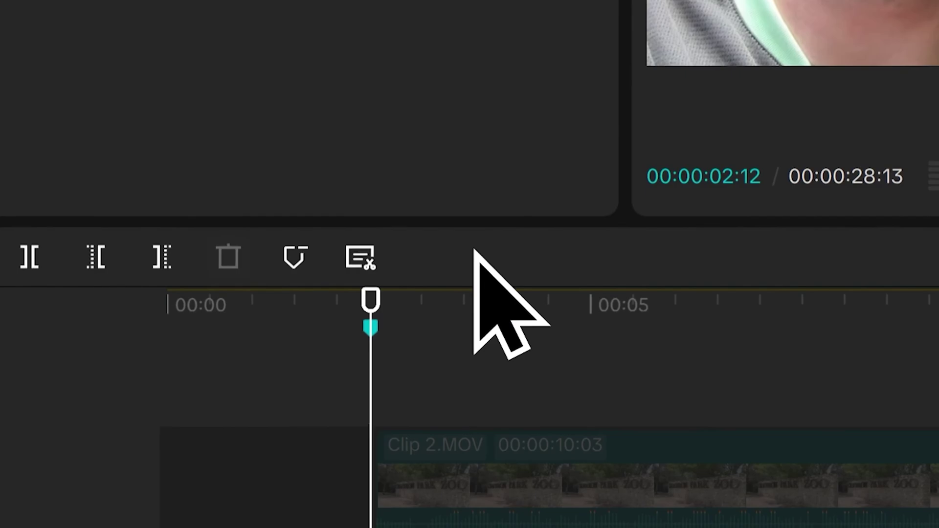
mouse_move(465, 210)
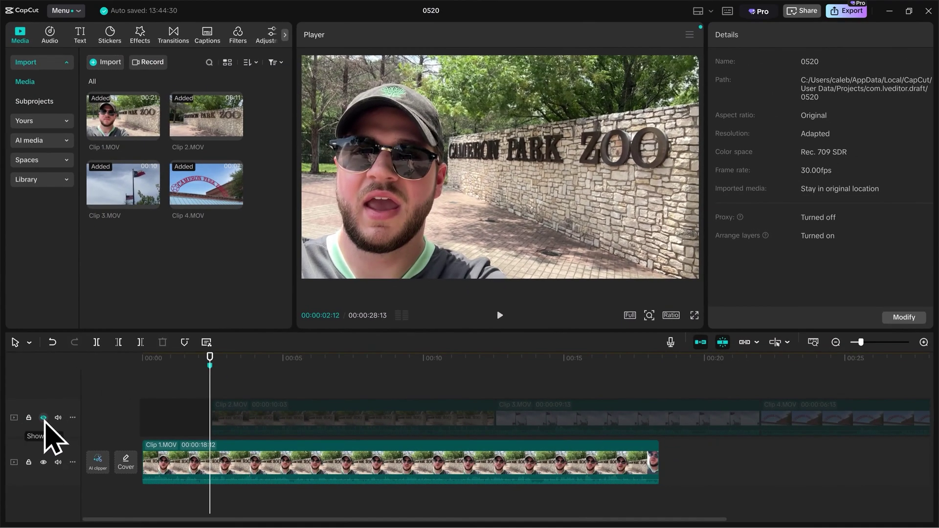
Unhide the Clips 2–4 track, align Clip 2 with the marker, and preview from 00:00:02:03
left_click(43, 417)
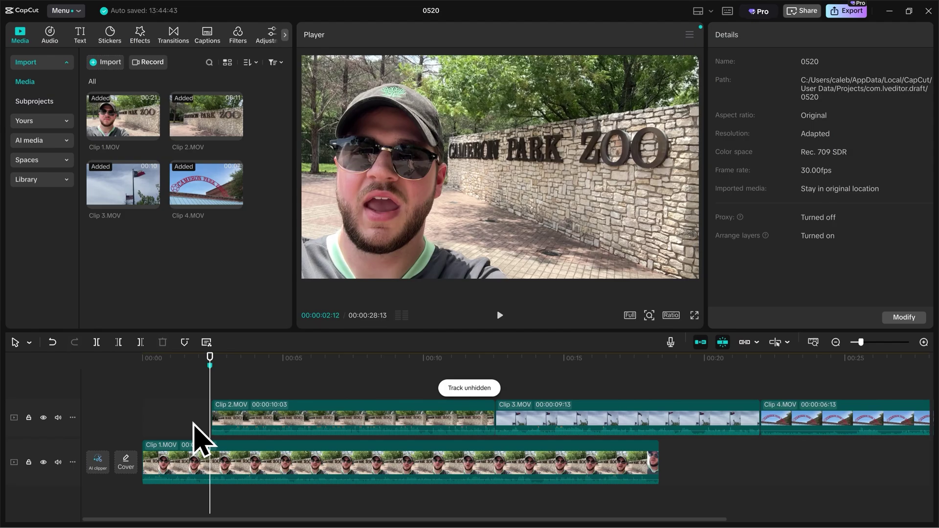
left_click_drag(247, 433, 241, 418)
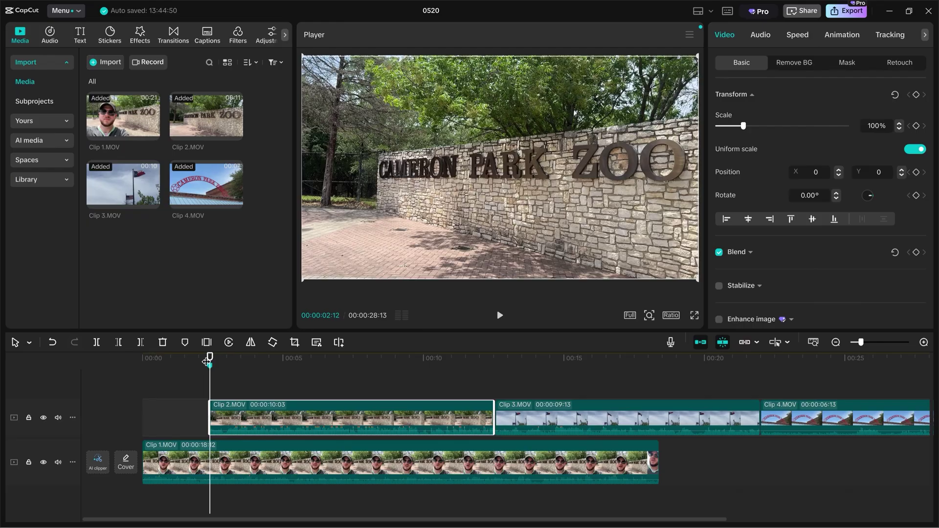
left_click_drag(210, 360, 166, 364)
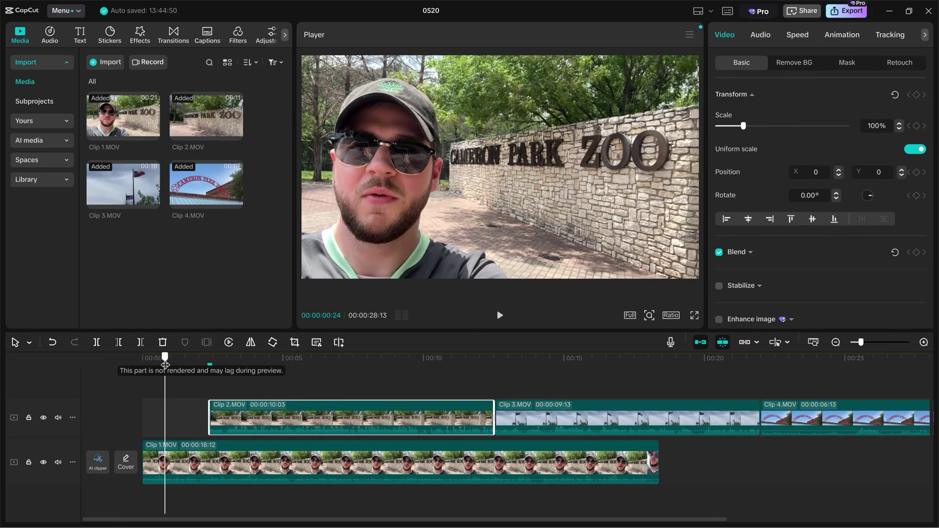
key("space")
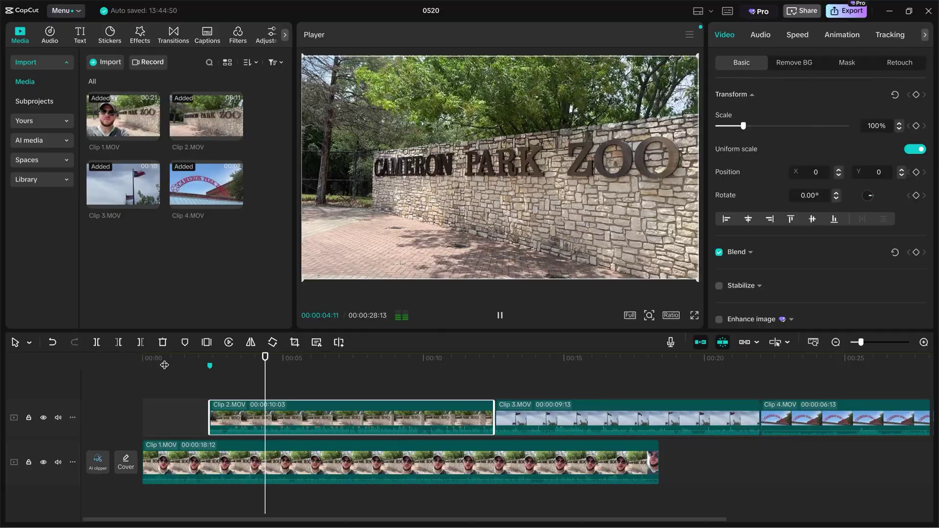
key("space")
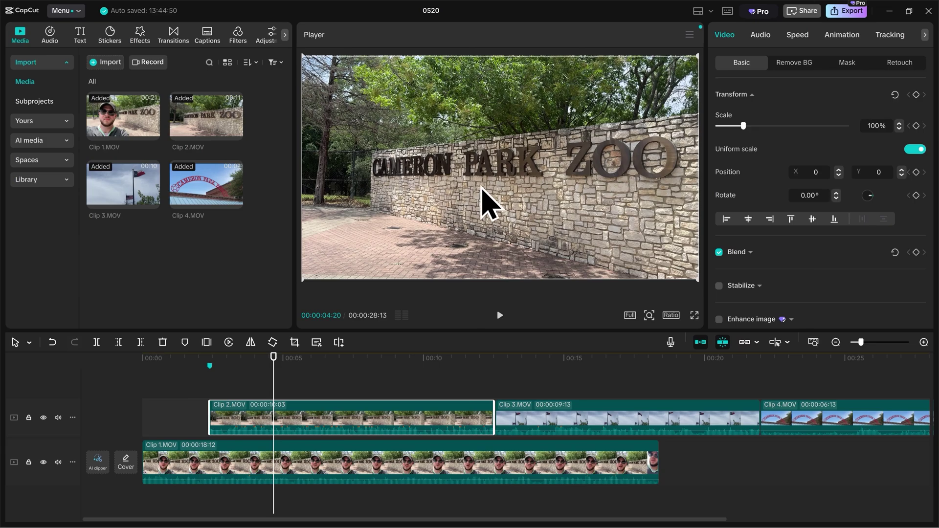
key("ctrl+z")
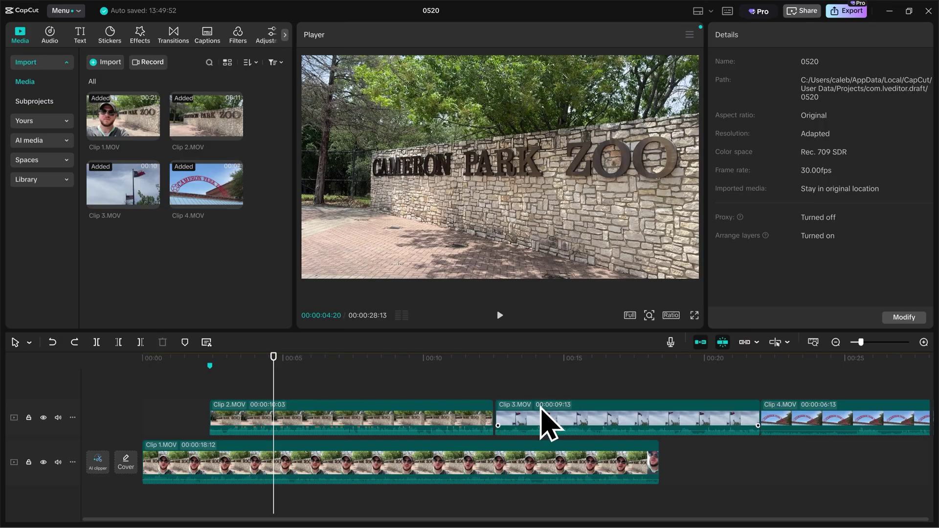
Add a second marker near 00:00:03:22 after previewing the talking-head section
left_click_drag(274, 358, 196, 358)
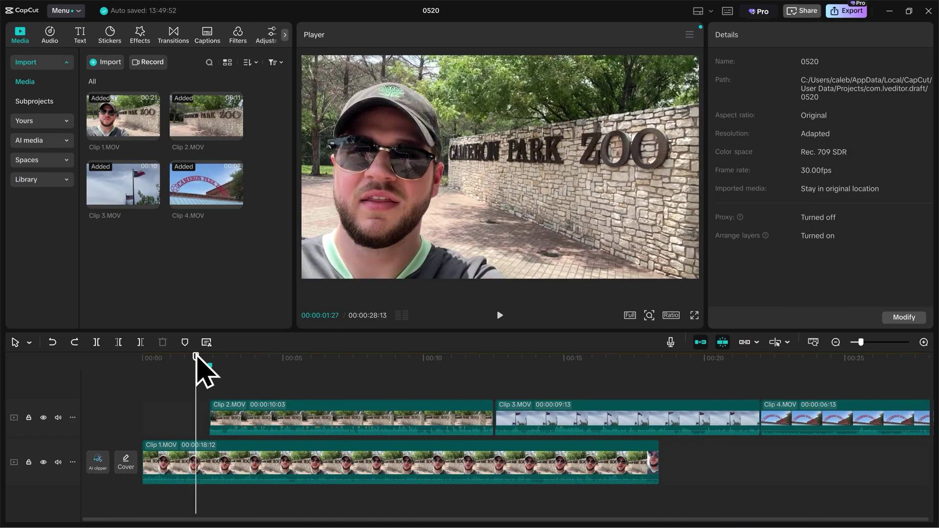
key("m")
key("space")
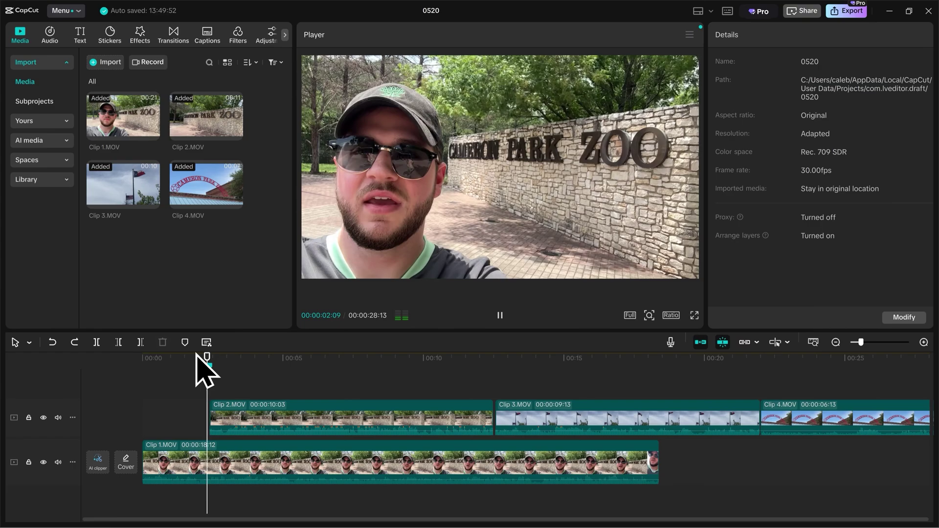
key("space")
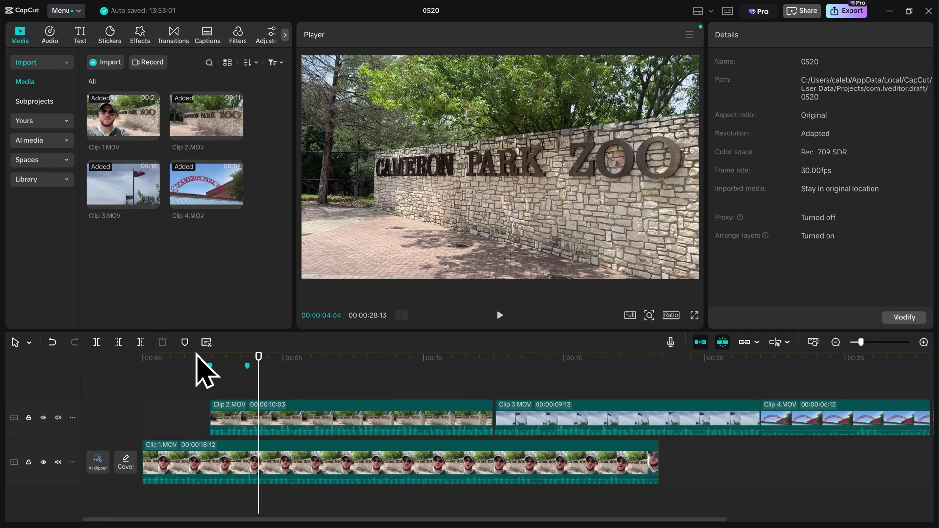
key("ctrl+z")
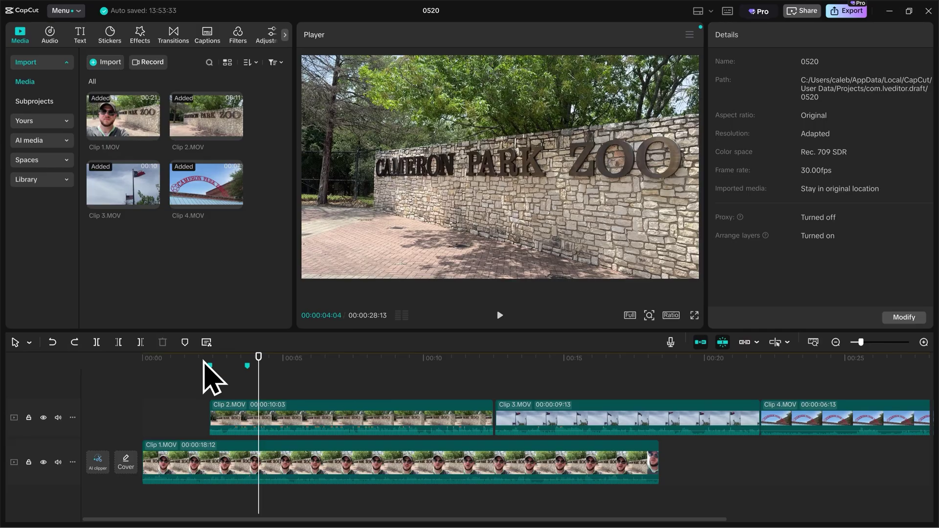
Rename the second marker to 'Clip 3'
double_click(249, 366)
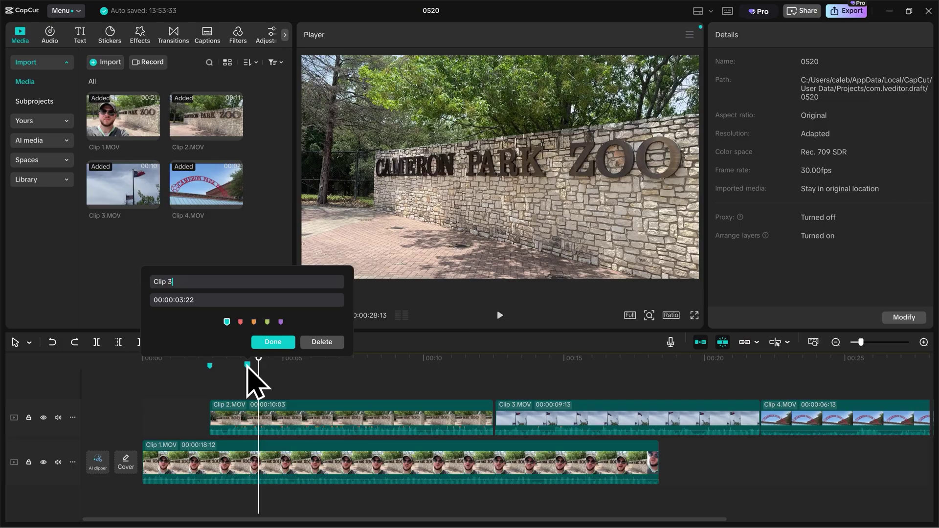
left_click(268, 344)
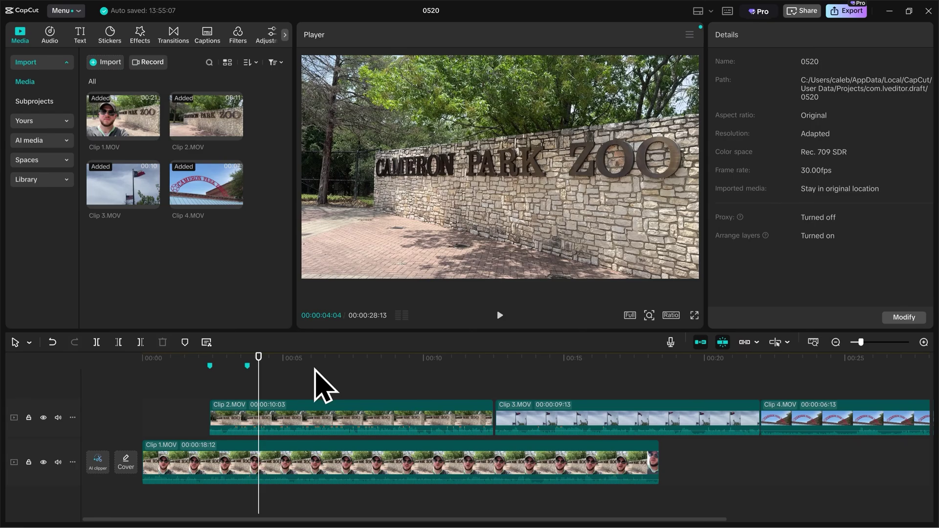
End Clip 2 at the Clip 3 marker, then move Clip 3 there and trim it to 00:00:03:00
left_click_drag(492, 412, 249, 403)
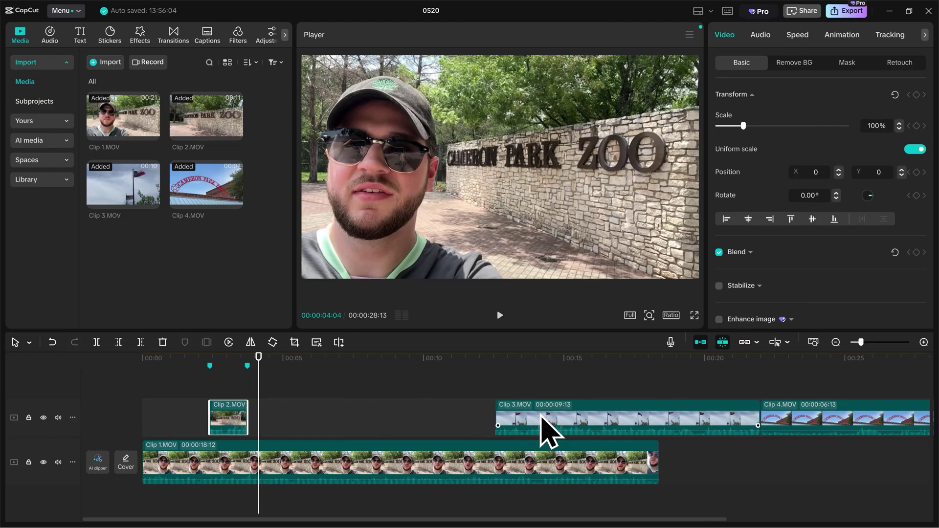
left_click_drag(542, 418, 294, 416)
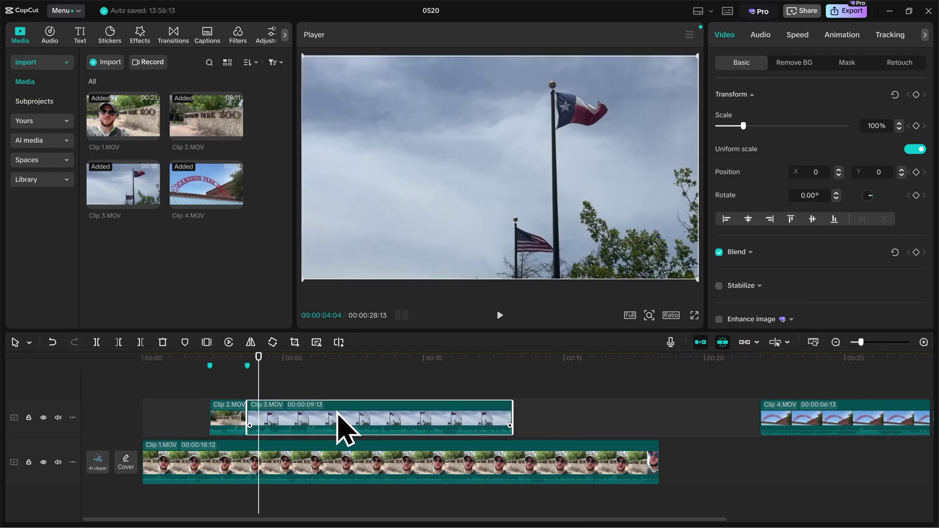
left_click_drag(512, 412, 375, 415)
left_click_drag(437, 391, 485, 392)
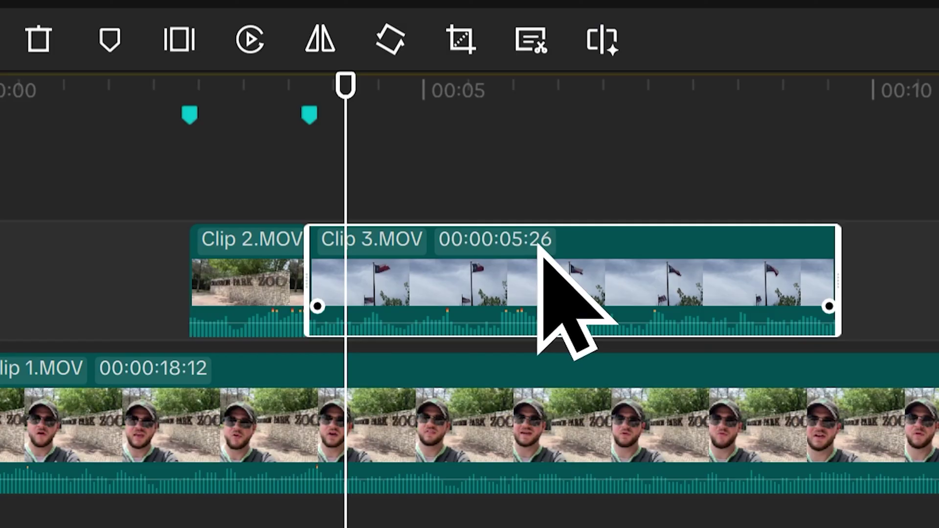
left_click_drag(839, 262, 572, 270)
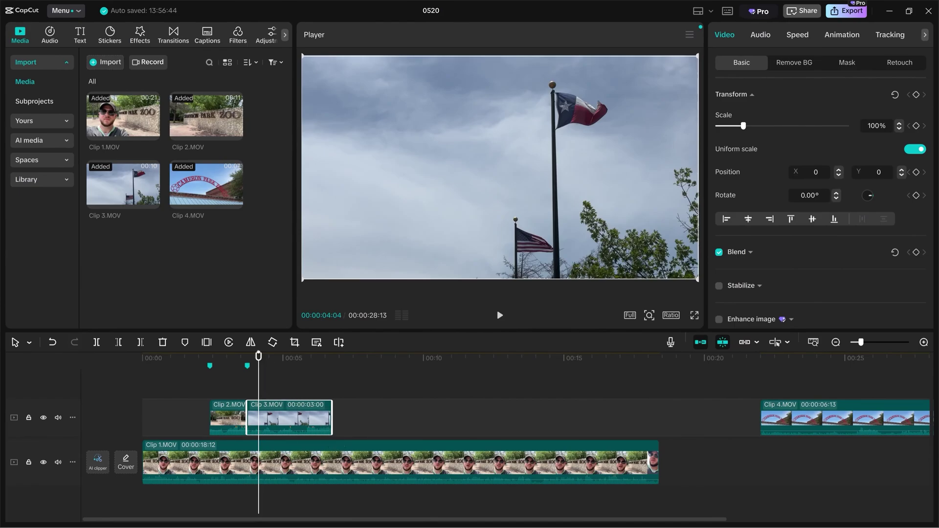
Preview the overlay, then shorten Clip 3's end further to 00:00:02:20
left_click_drag(260, 360, 179, 363)
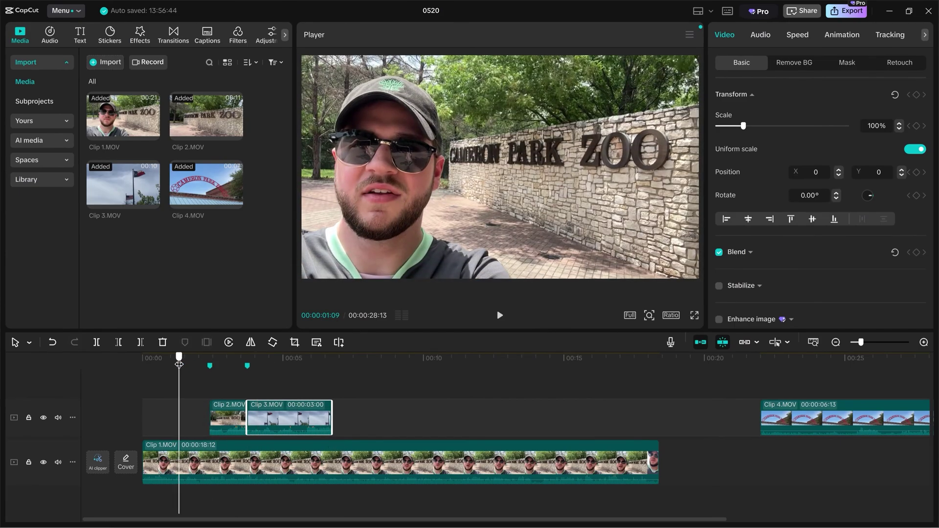
key("space")
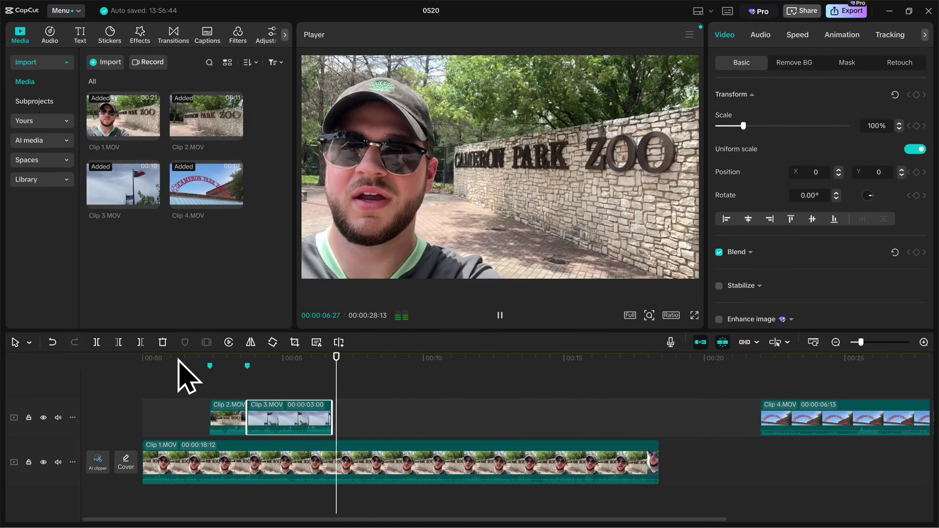
key("space")
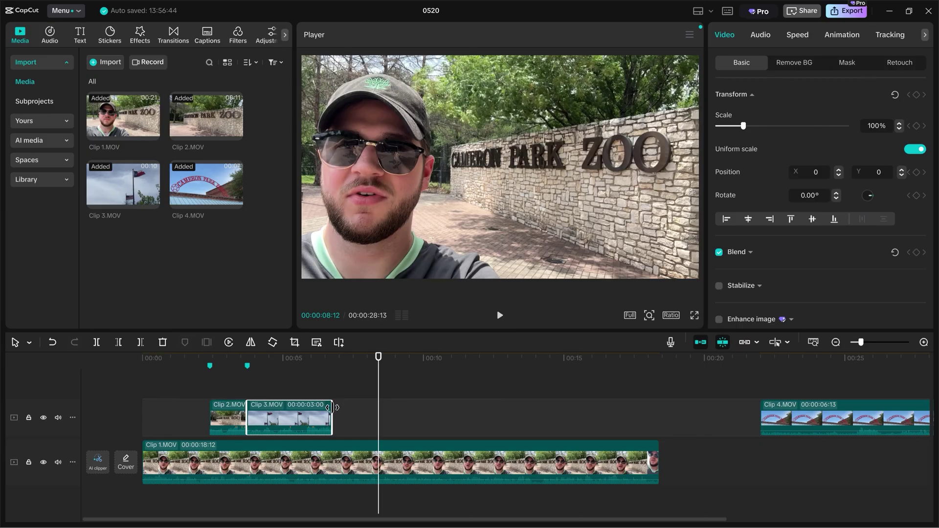
left_click_drag(332, 407, 321, 410)
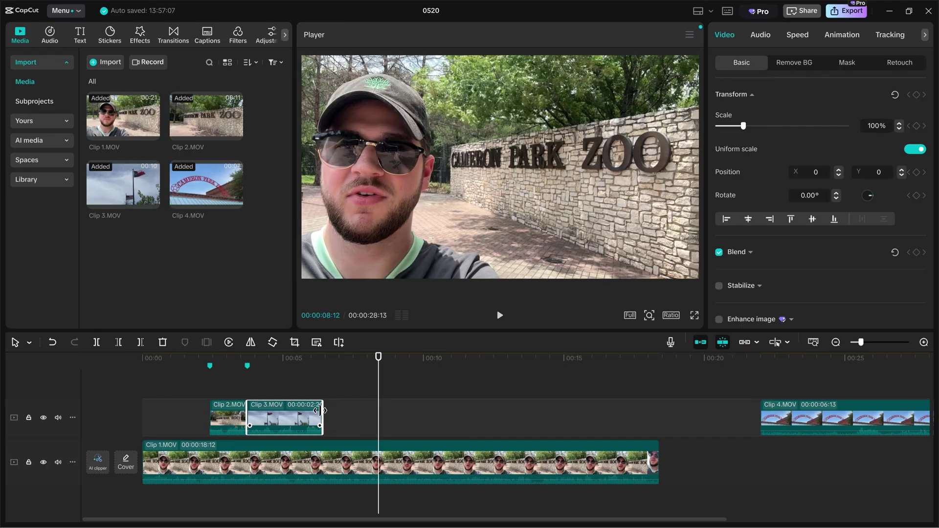
left_click(322, 415)
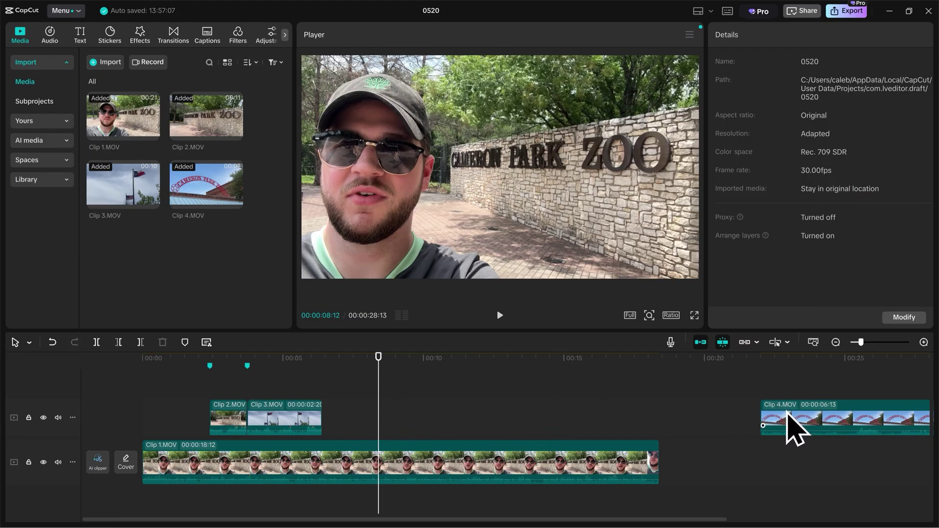
Drop a third marker at about 00:00:11:20 while playing from 10 seconds
left_click(502, 319)
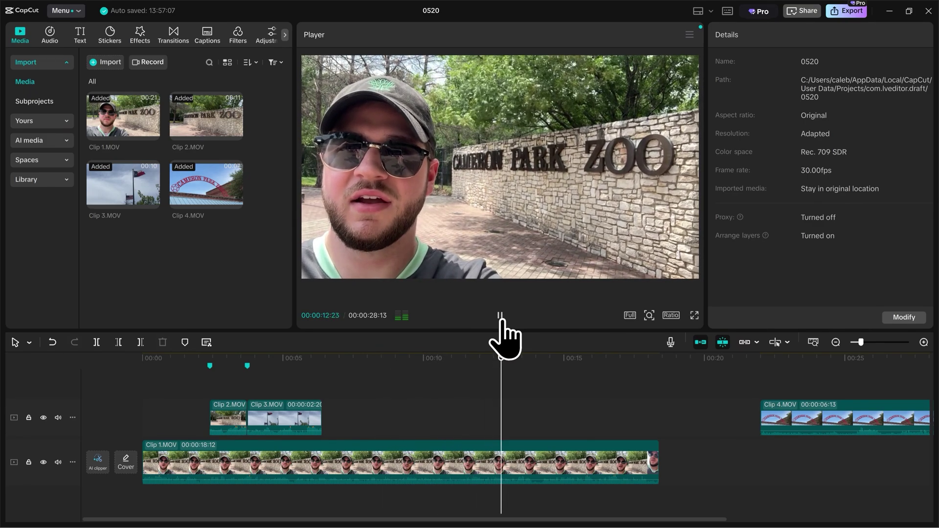
left_click(501, 319)
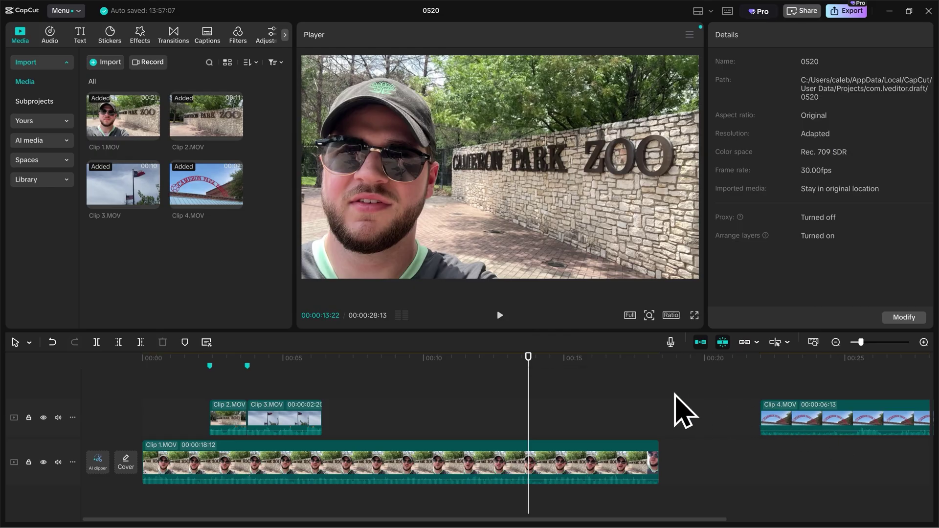
left_click_drag(497, 364, 440, 360)
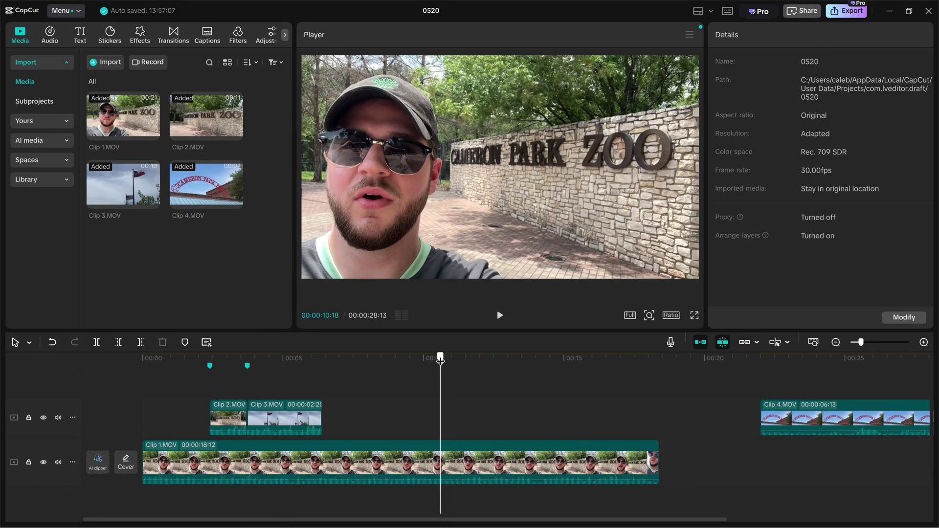
left_click(501, 317)
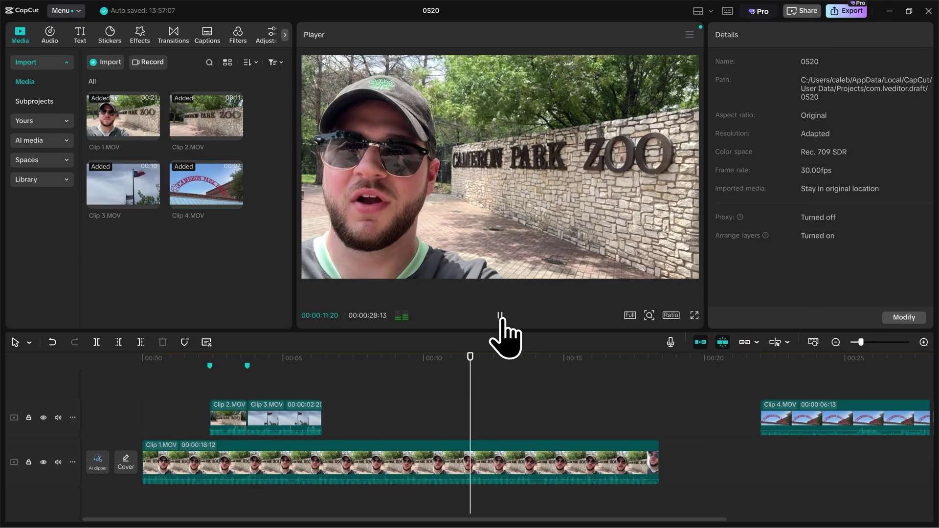
key("m")
left_click(500, 316)
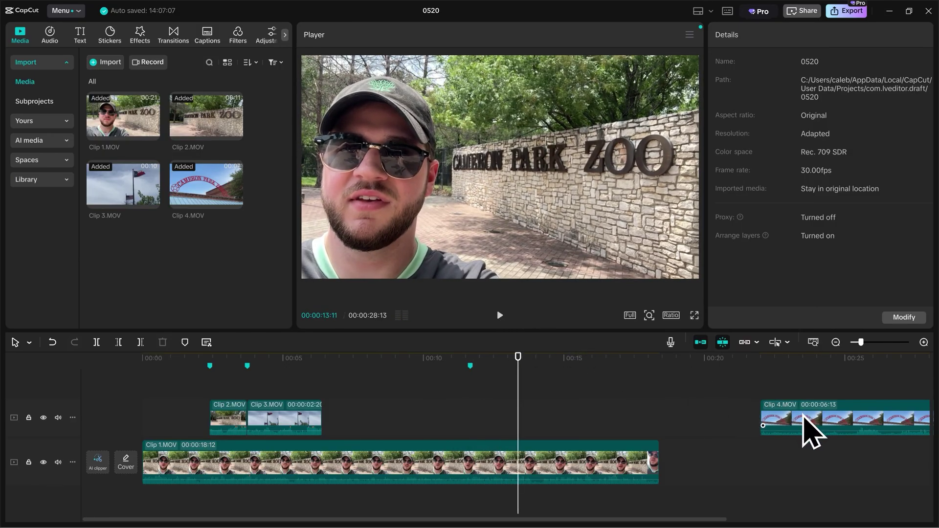
Snap Clip 4.MOV to the third marker, trim it to 00:00:03:00, and preview
left_click_drag(804, 420, 515, 412)
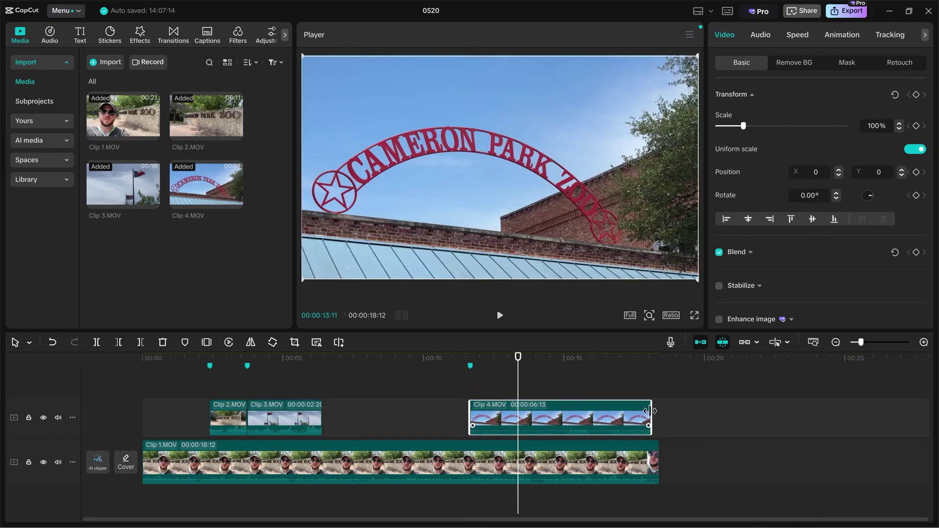
left_click_drag(651, 411, 553, 418)
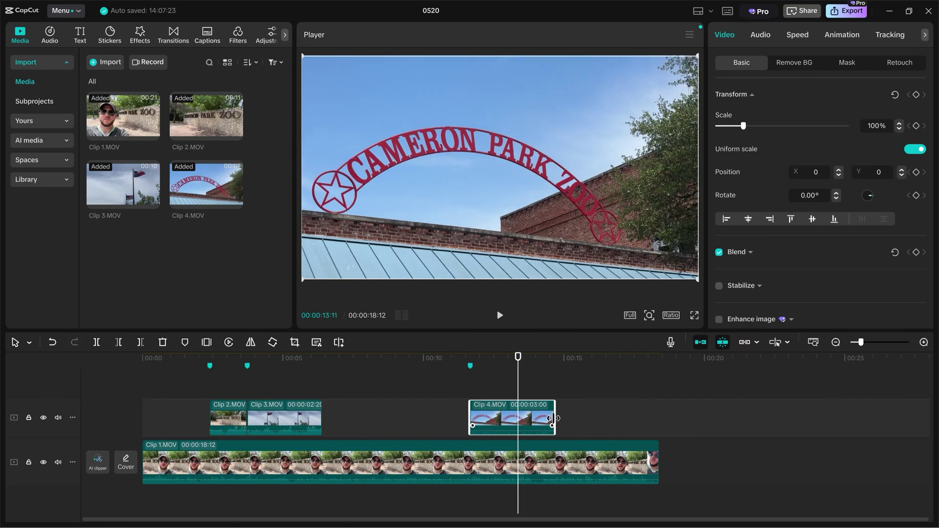
left_click_drag(517, 361, 440, 364)
key("space")
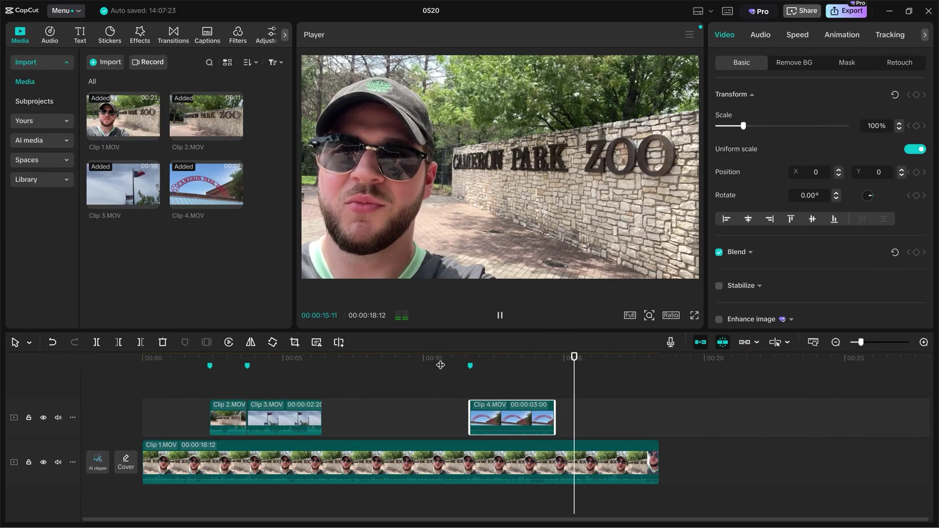
key("space")
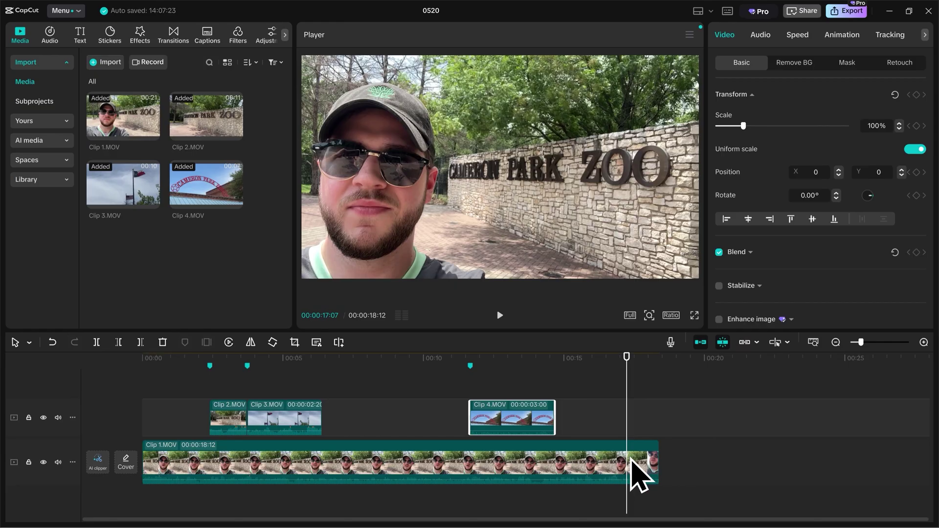
Trim Clip 1.MOV's end from 00:00:18:12 to 00:00:17:02
key("space")
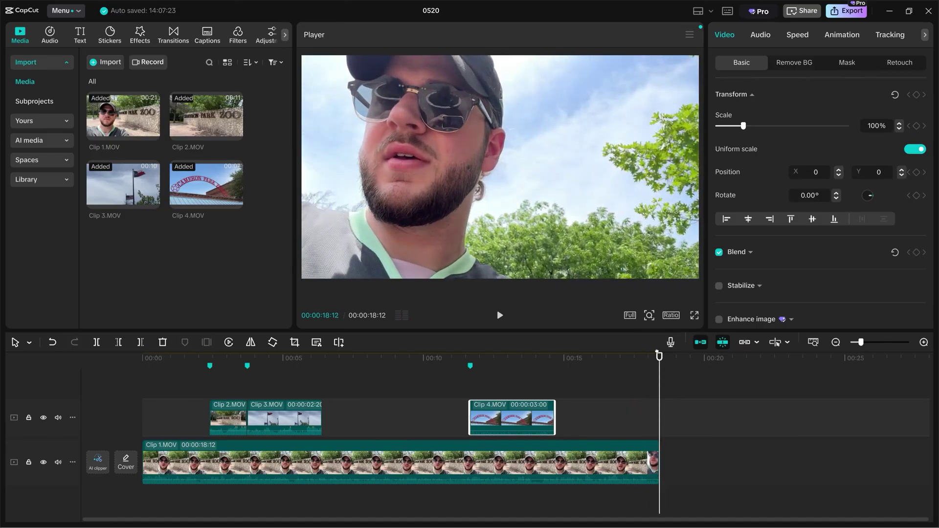
left_click_drag(657, 362, 568, 367)
key("space")
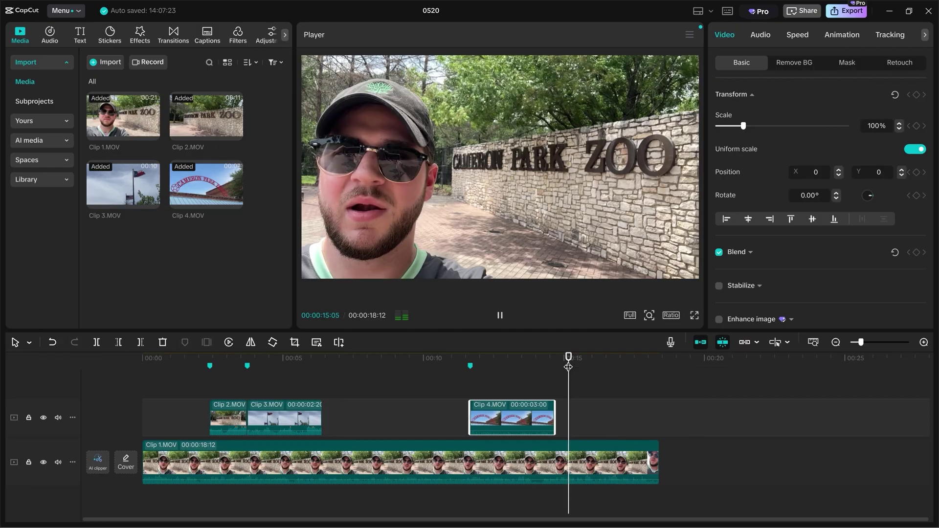
key("space")
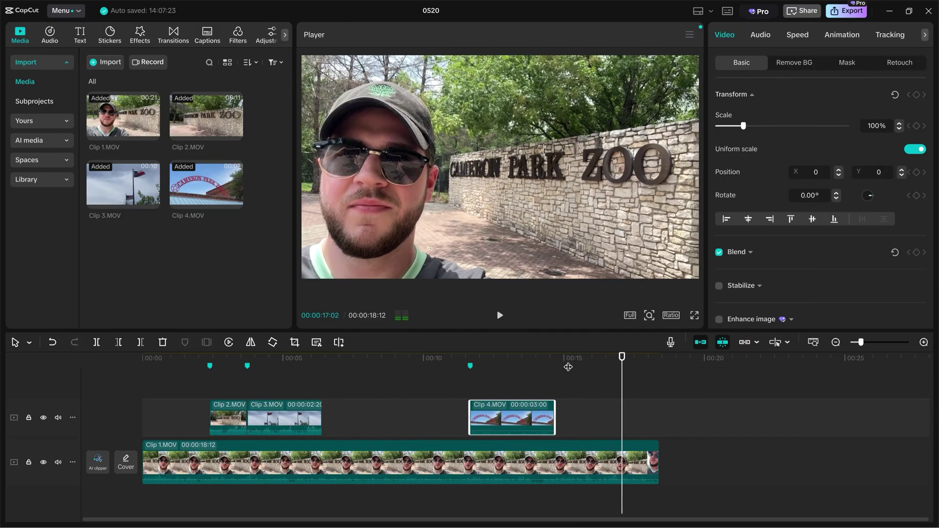
left_click_drag(658, 451, 624, 451)
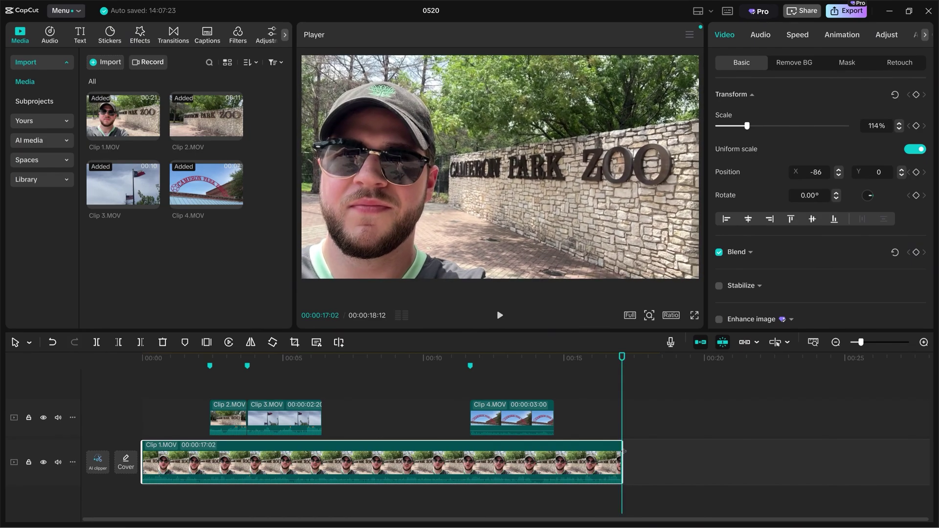